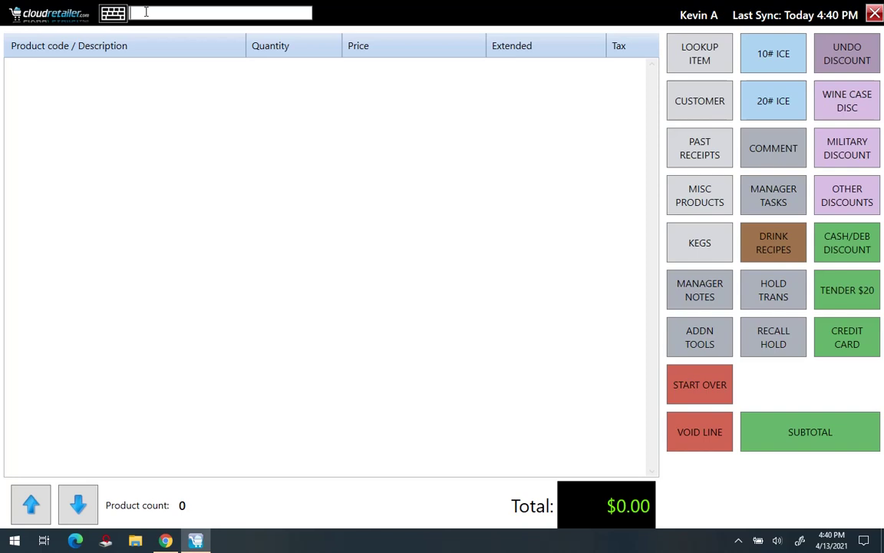
Scan product code 08500520 to add Sutter Home Cabernet Sauvignon at $5.00 to the sale
text(08500520)
key(Return)
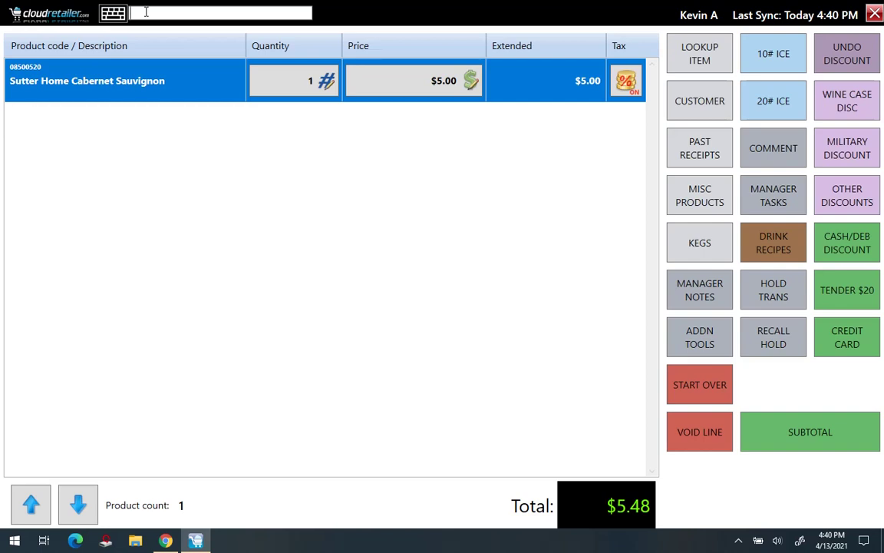
Subtotal the wine sale to trigger Age Verification, then switch to the PAX Aries 8 image search
click(819, 431)
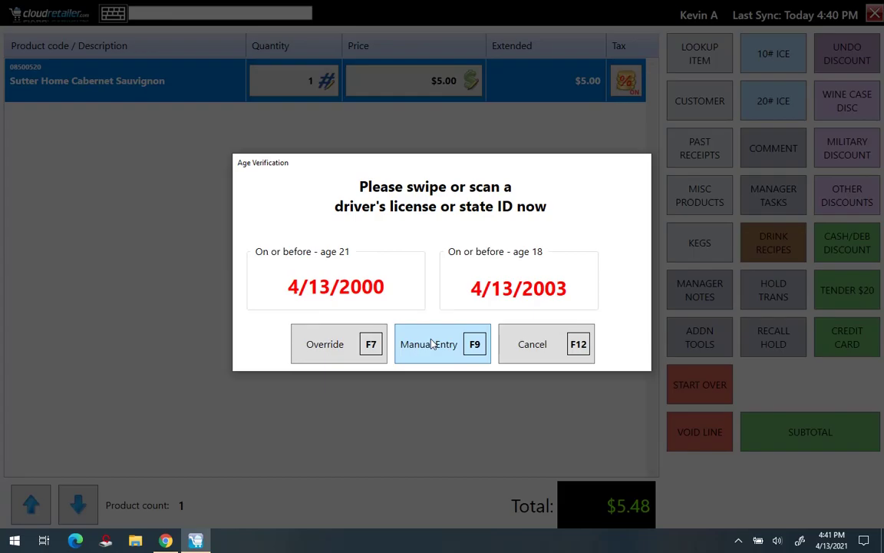
key(alt+Tab)
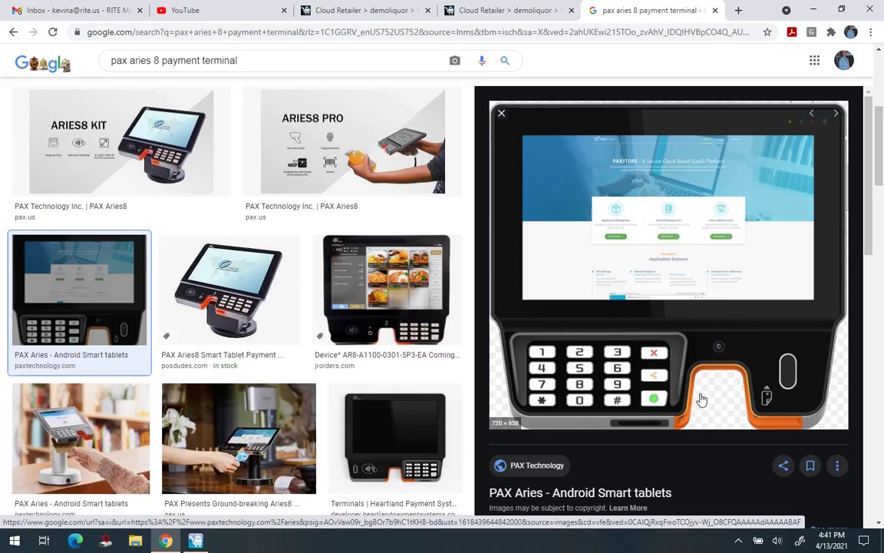
Preview the POS Dudes 'PAX Aries8 for SpotOn' tablet result, priced $469.00
click(251, 284)
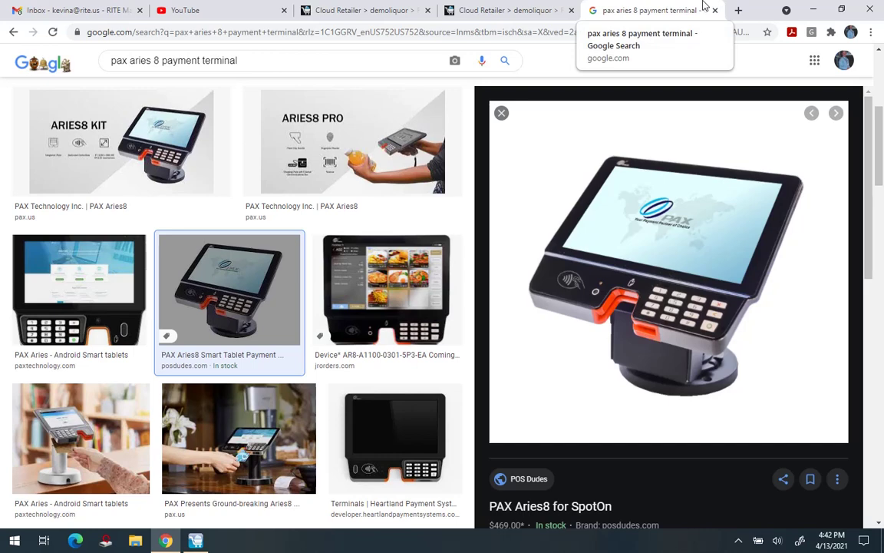
Close the image search, override the age check, and cancel the TS Rewards loyalty prompt
click(714, 10)
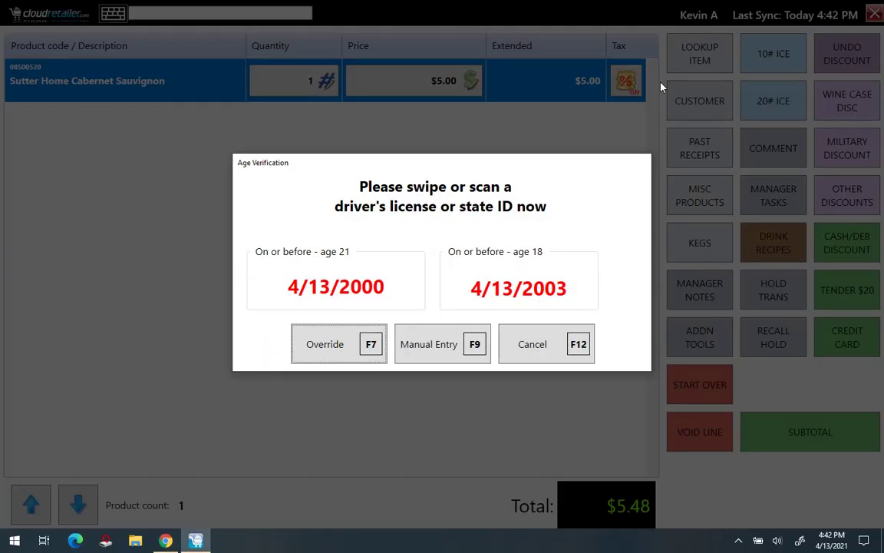
click(515, 344)
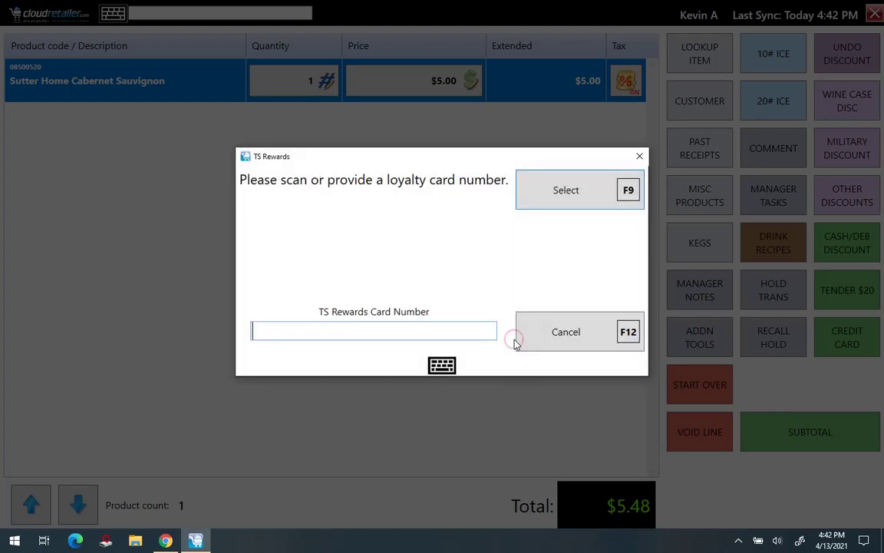
click(565, 333)
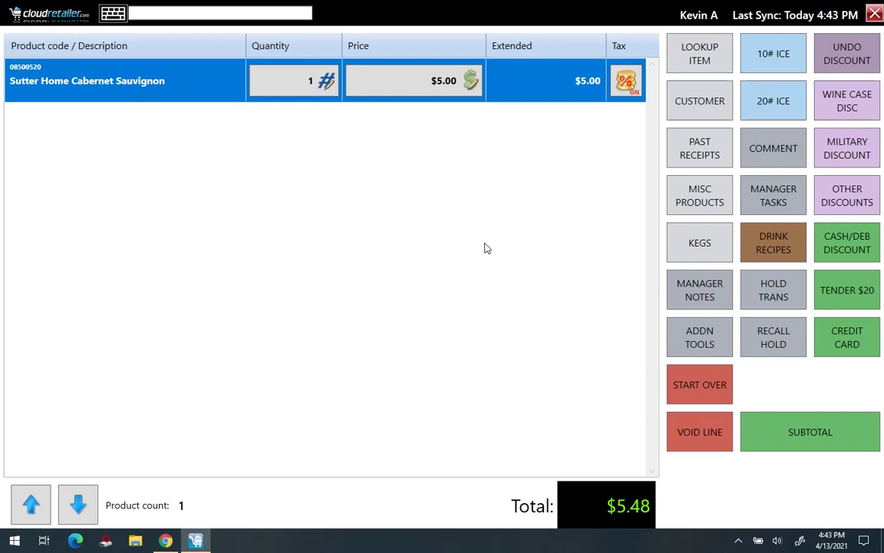
Switch to the back office Admin Edit Role page and scroll through its first permissions
key(alt+Tab)
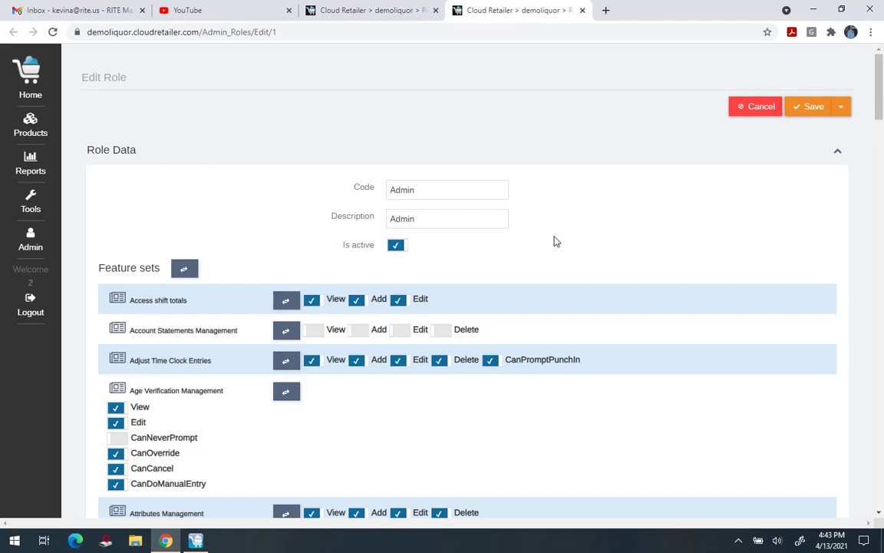
scroll(557, 241, down, 1)
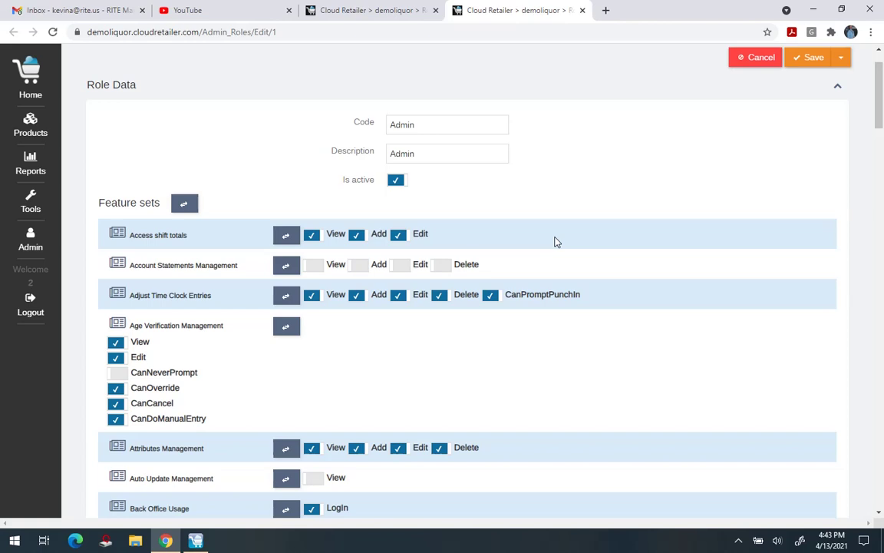
Scroll the Admin permissions list down to the last entry, Task Pads Management
scroll(557, 242, down, 1)
scroll(557, 242, down, 1)
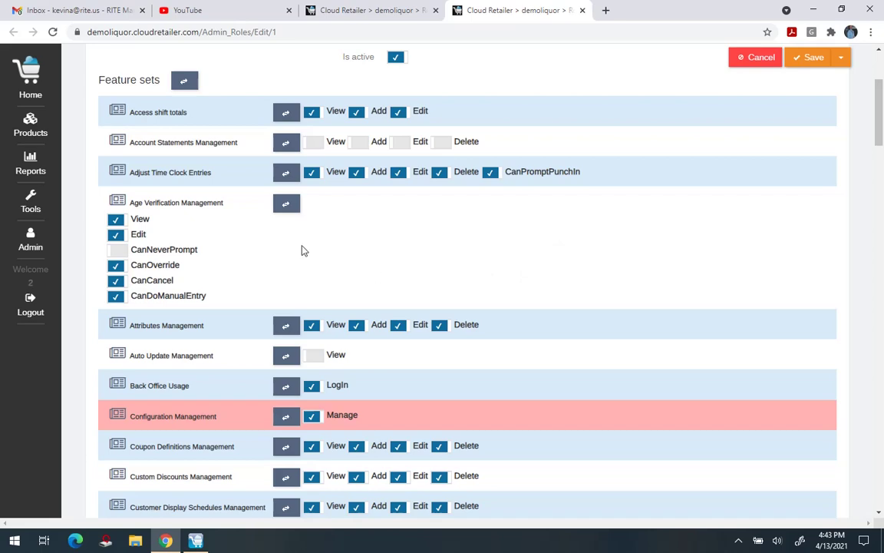
scroll(303, 250, down, 3)
scroll(303, 250, down, 2)
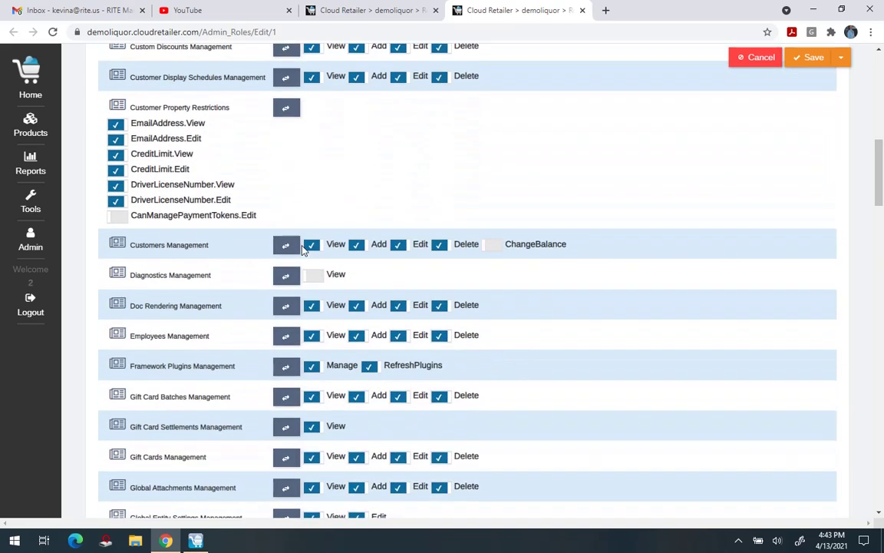
scroll(303, 248, down, 1)
scroll(303, 247, down, 2)
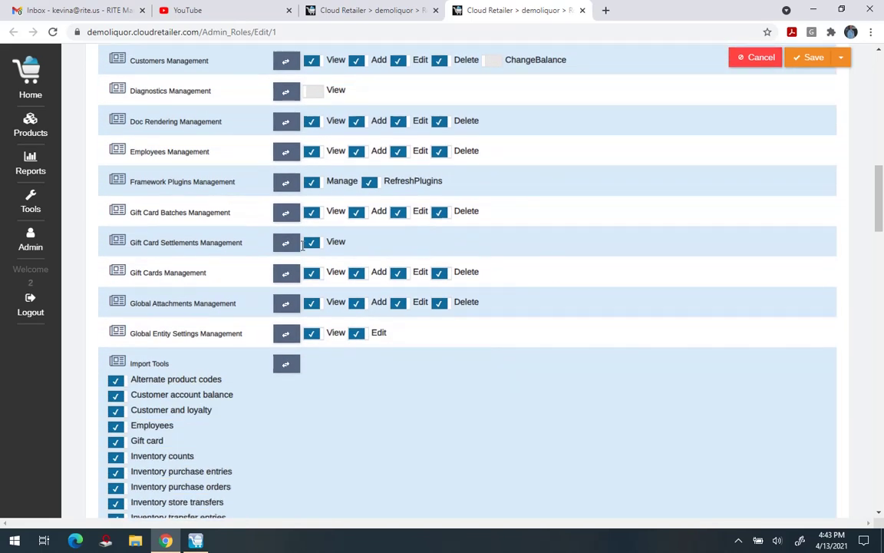
scroll(304, 244, down, 3)
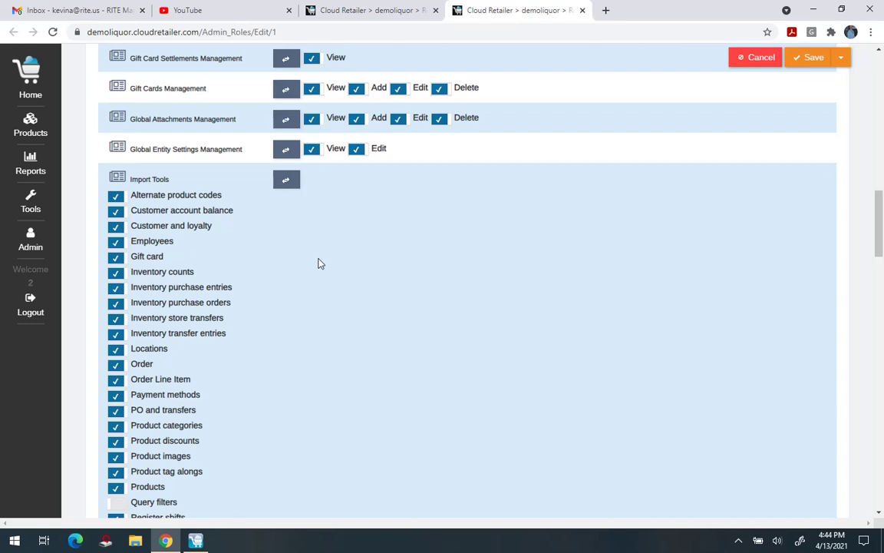
scroll(322, 268, down, 2)
scroll(322, 273, down, 3)
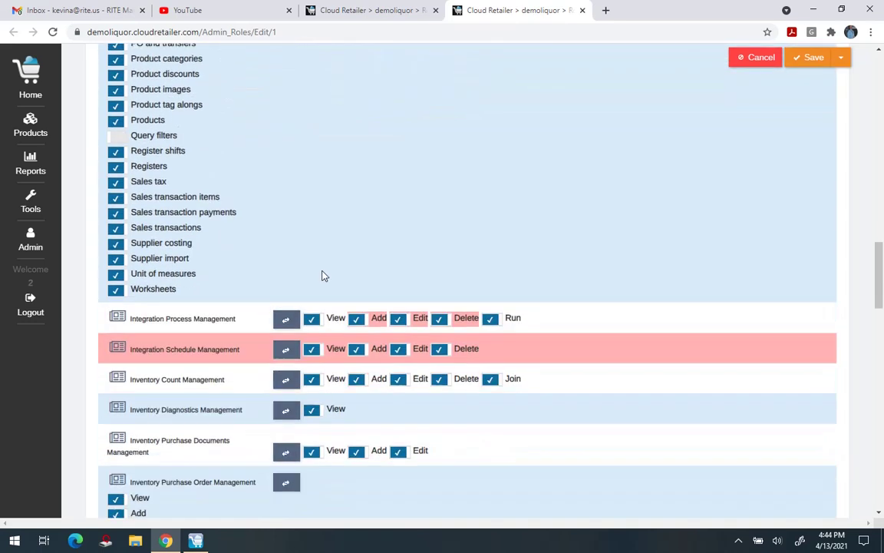
scroll(323, 278, down, 4)
scroll(323, 276, down, 4)
scroll(322, 277, down, 3)
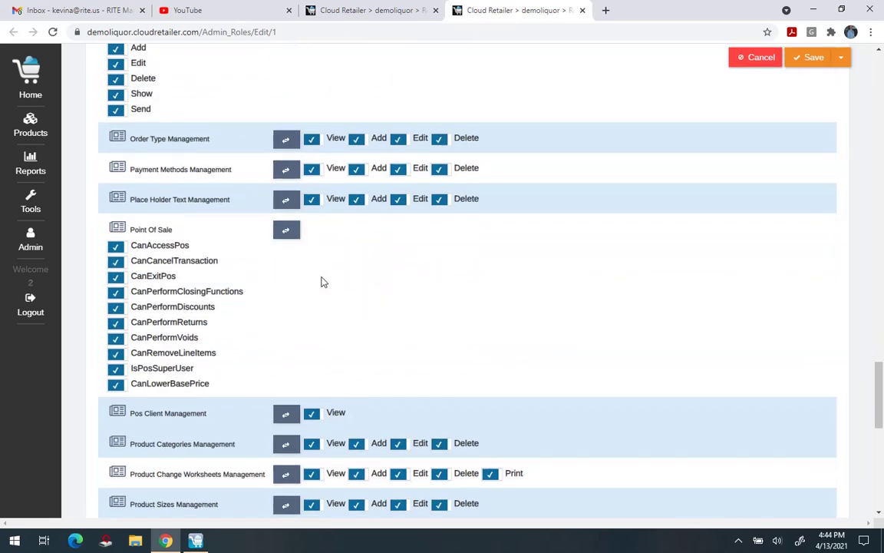
scroll(322, 280, down, 4)
scroll(322, 286, down, 3)
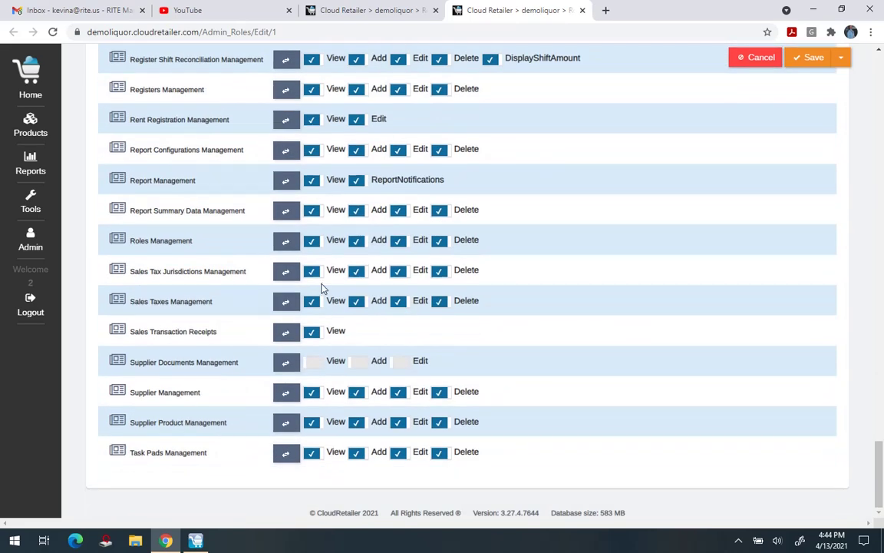